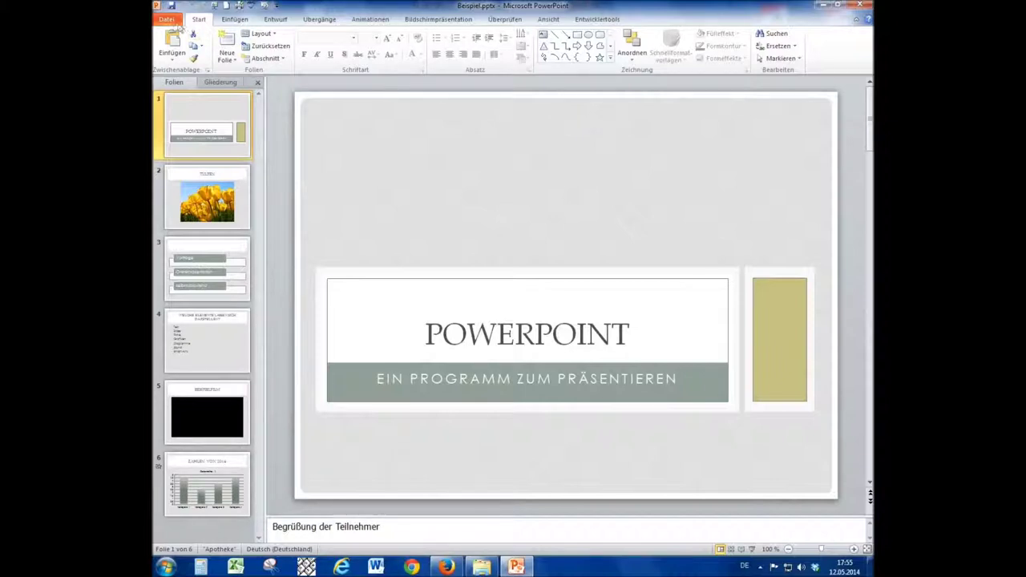
# Send the presentation as an e-mail attachment via Datei > Speichern und Senden
pyautogui.click(168, 21)
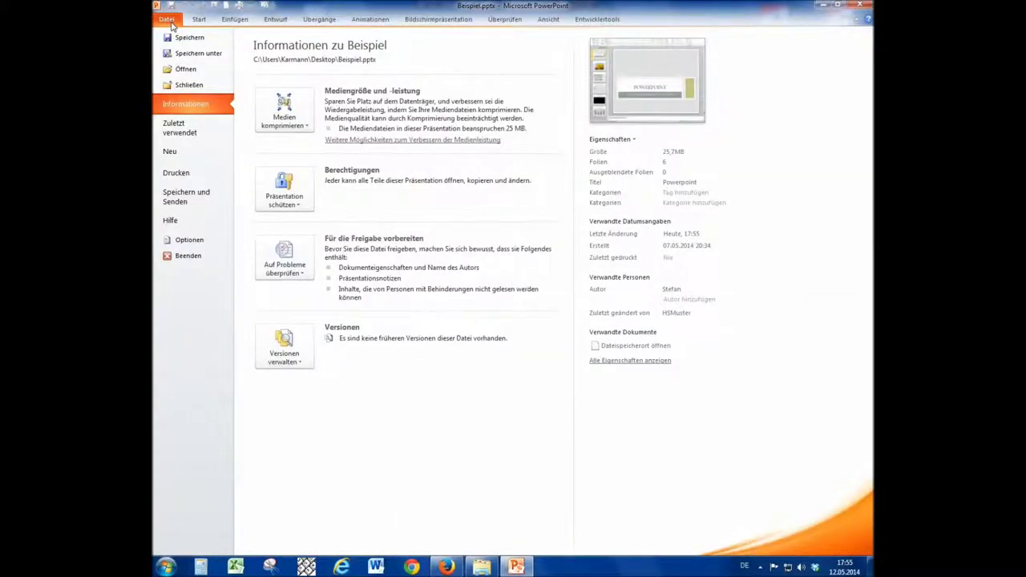
pyautogui.click(190, 197)
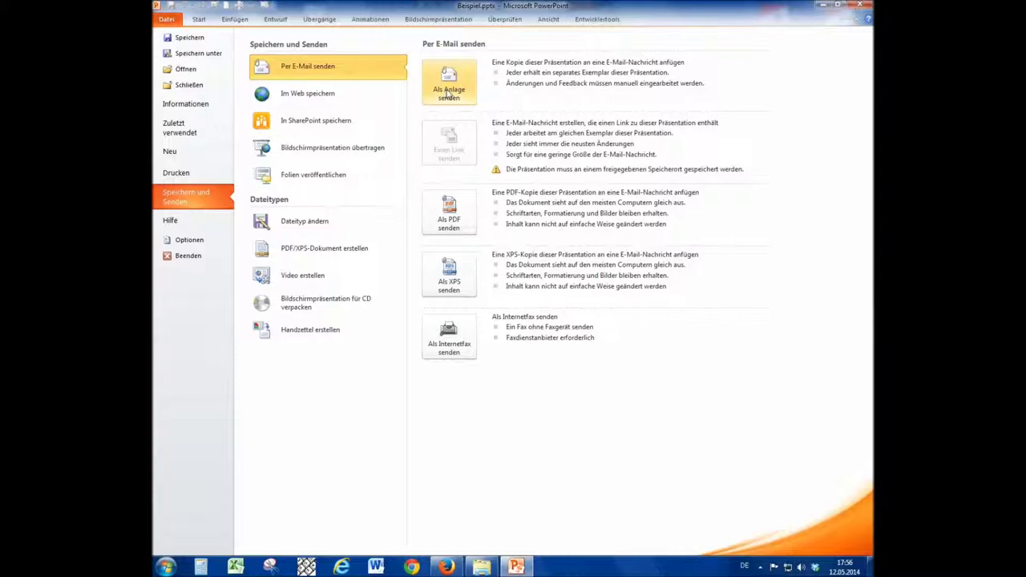
pyautogui.click(449, 93)
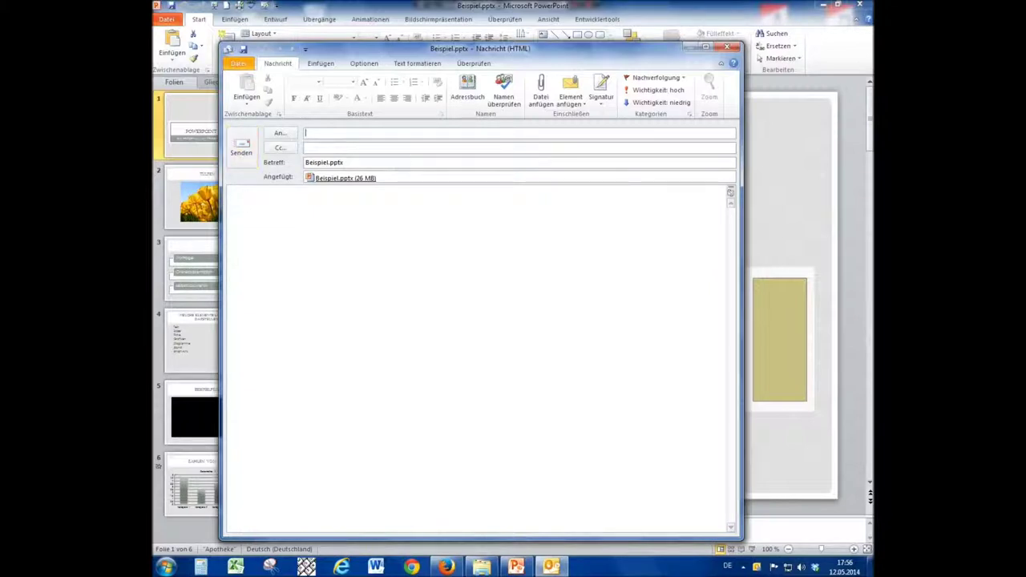
# Close the Outlook message without sending and return to PowerPoint's Datei menu
pyautogui.click(730, 48)
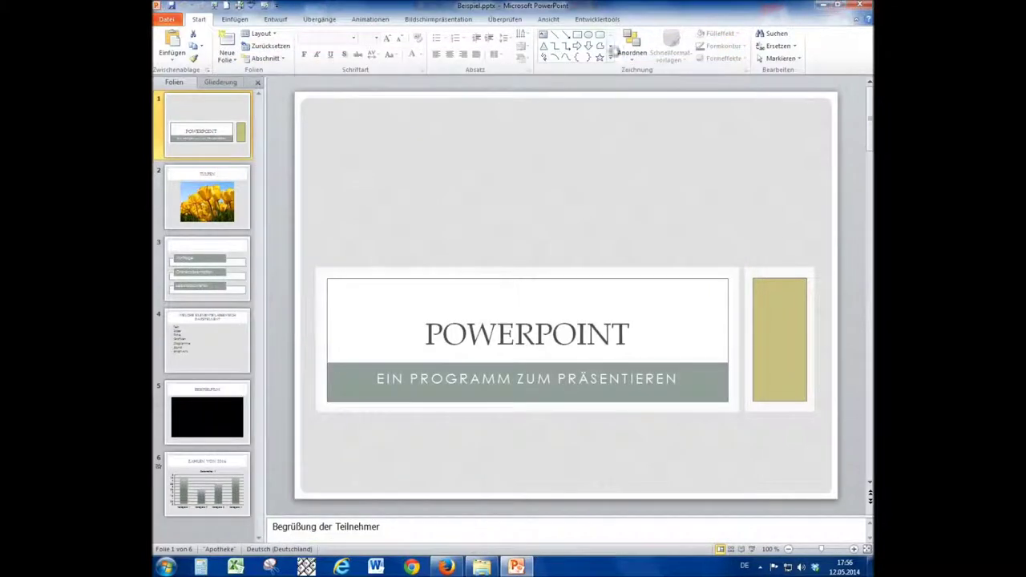
pyautogui.click(173, 21)
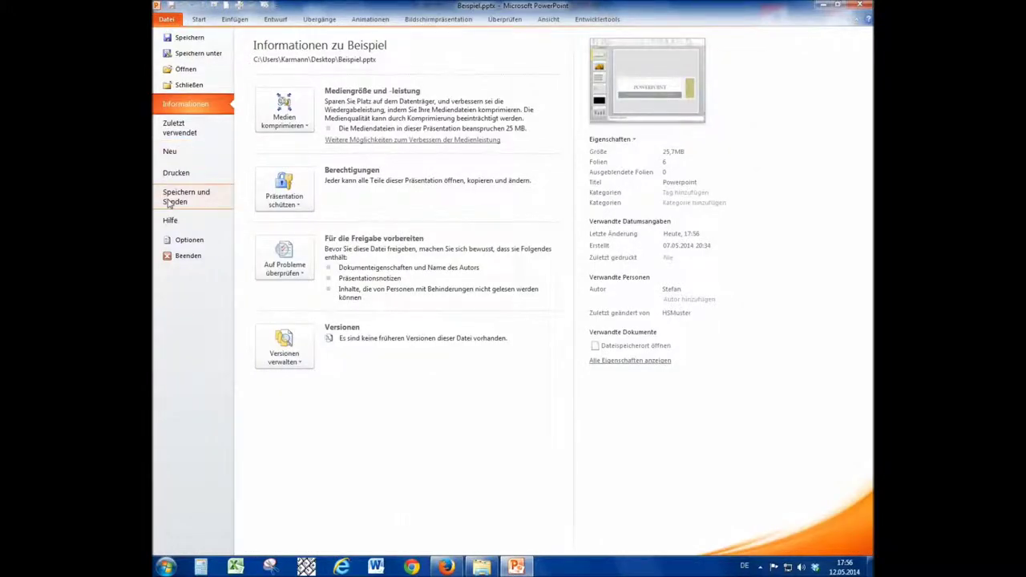
# Change the file type to PowerPoint-Bildschirmpräsentation (*.ppsx) and start Speichern unter
pyautogui.click(171, 200)
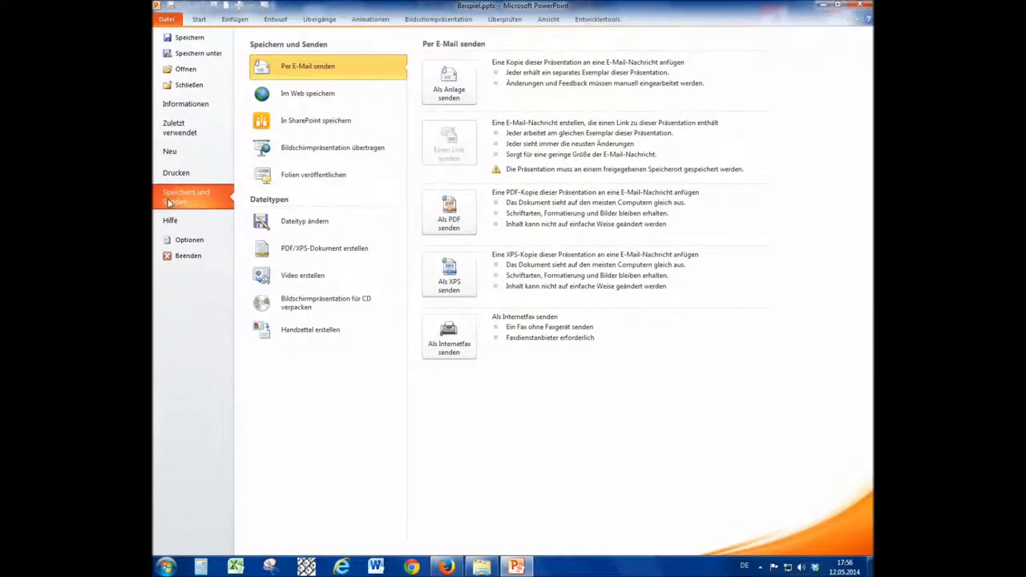
pyautogui.click(298, 228)
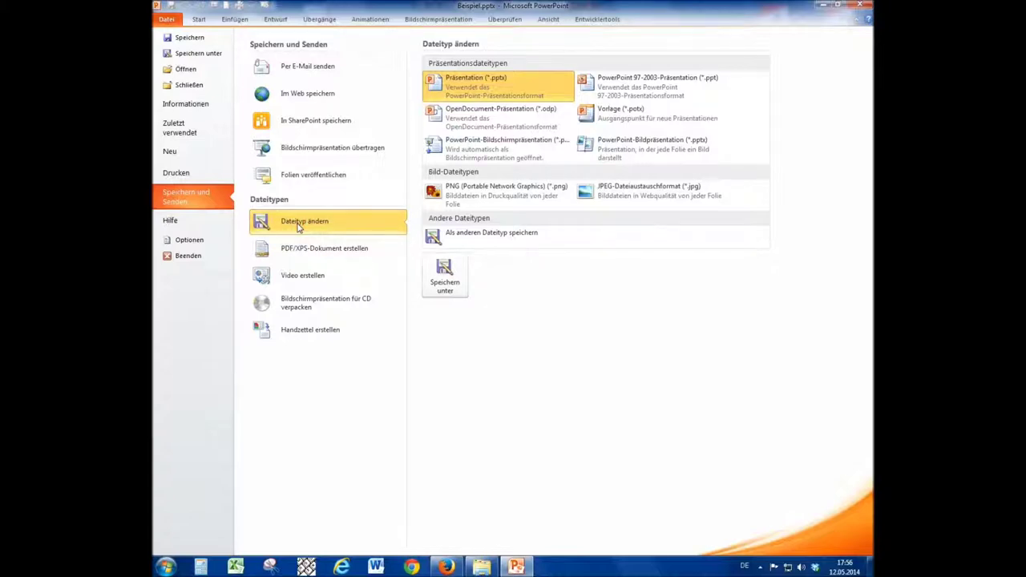
pyautogui.click(511, 152)
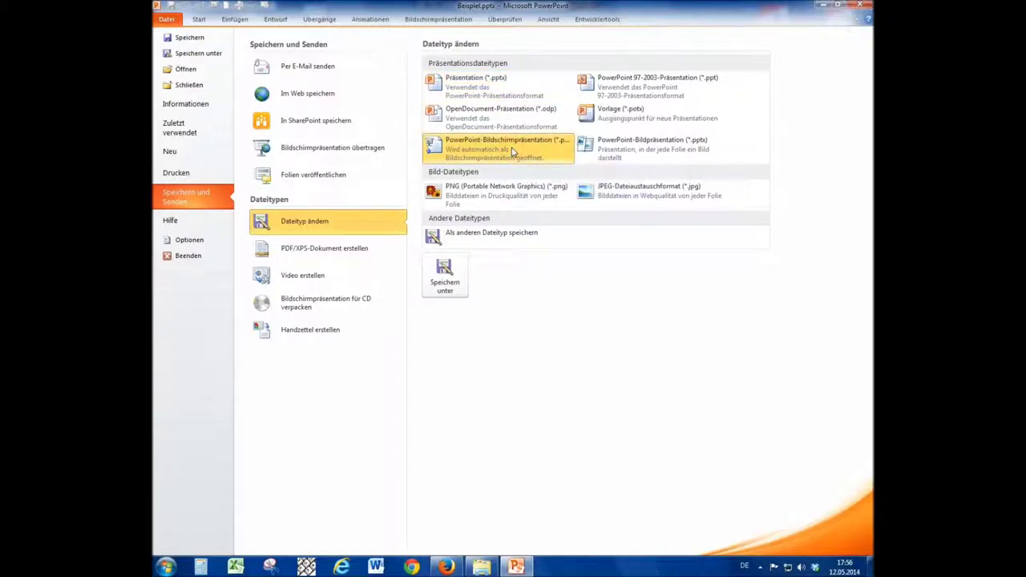
pyautogui.click(444, 274)
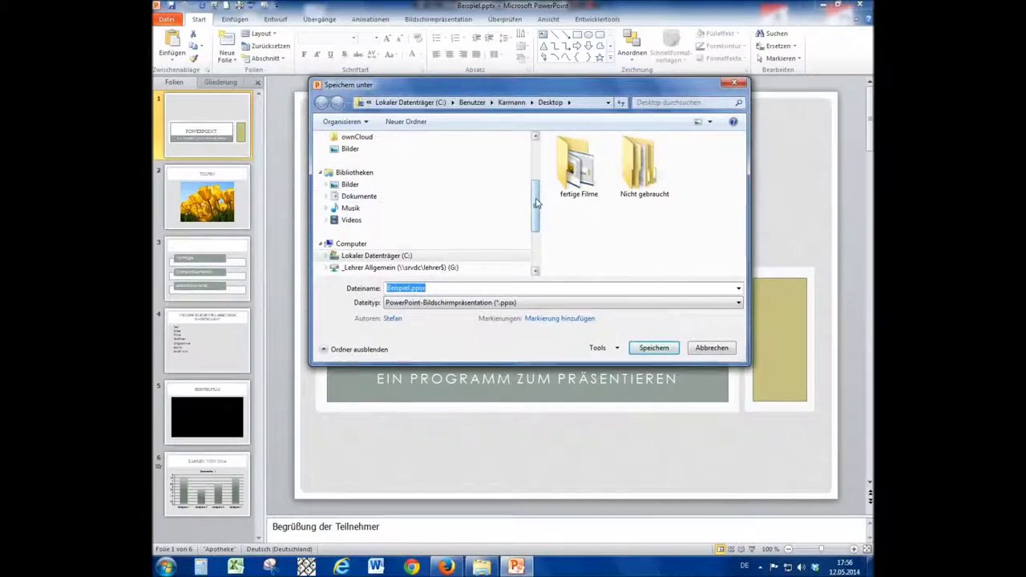
# Save Beispiel.ppsx to the Desktop and minimize PowerPoint
pyautogui.moveTo(535, 200); pyautogui.dragTo(536, 167)
pyautogui.click(354, 177)
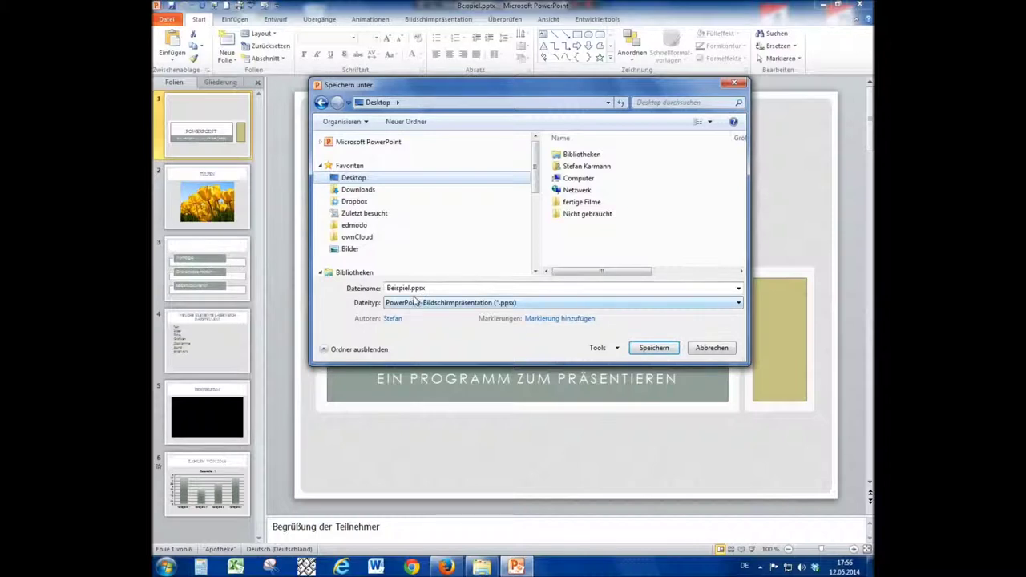
pyautogui.click(653, 349)
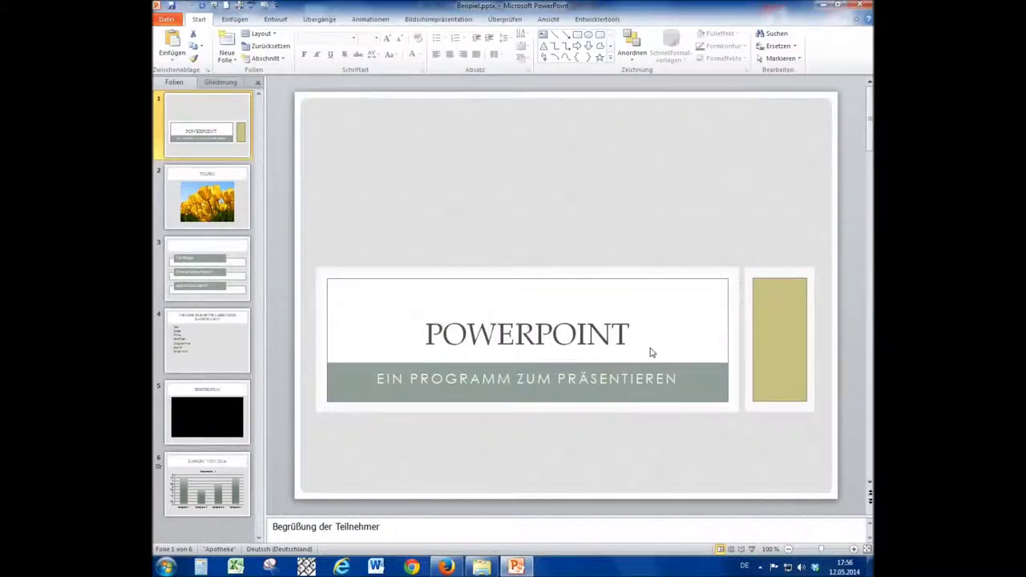
pyautogui.click(824, 5)
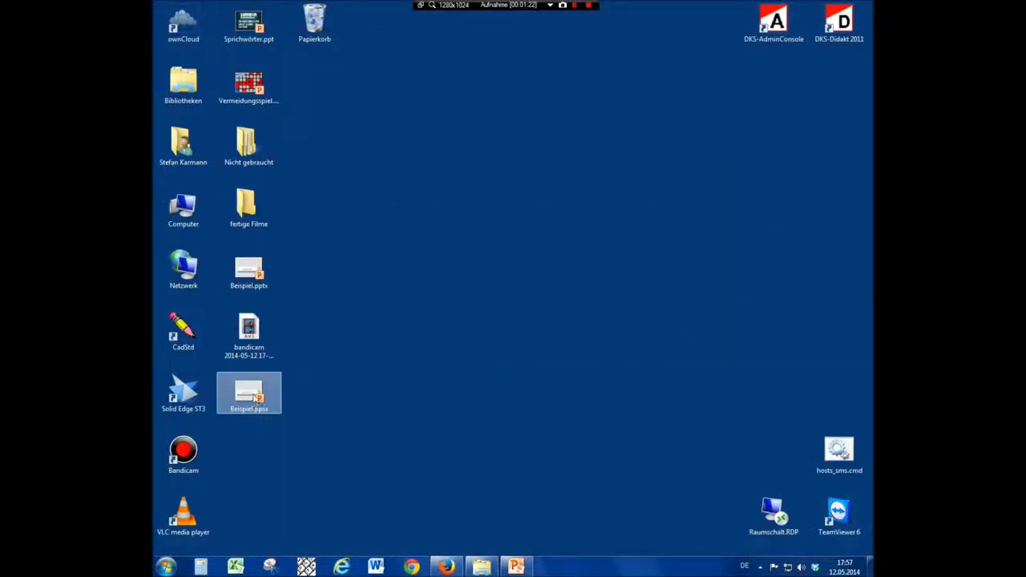
# Launch Beispiel.ppsx from the desktop, advance two slides, then end the show
pyautogui.doubleClick(255, 397)
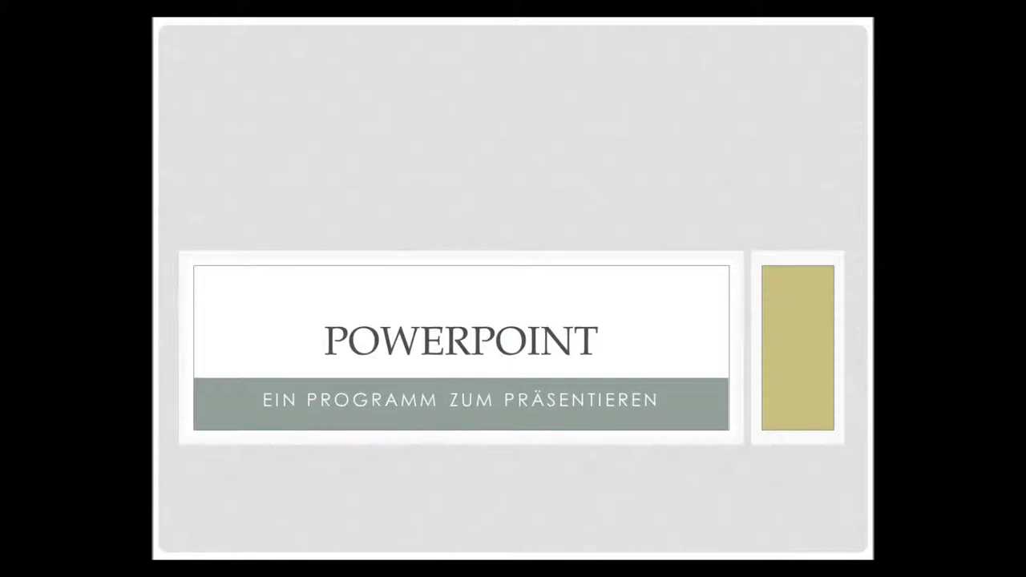
pyautogui.press('Right')
pyautogui.press('Right')
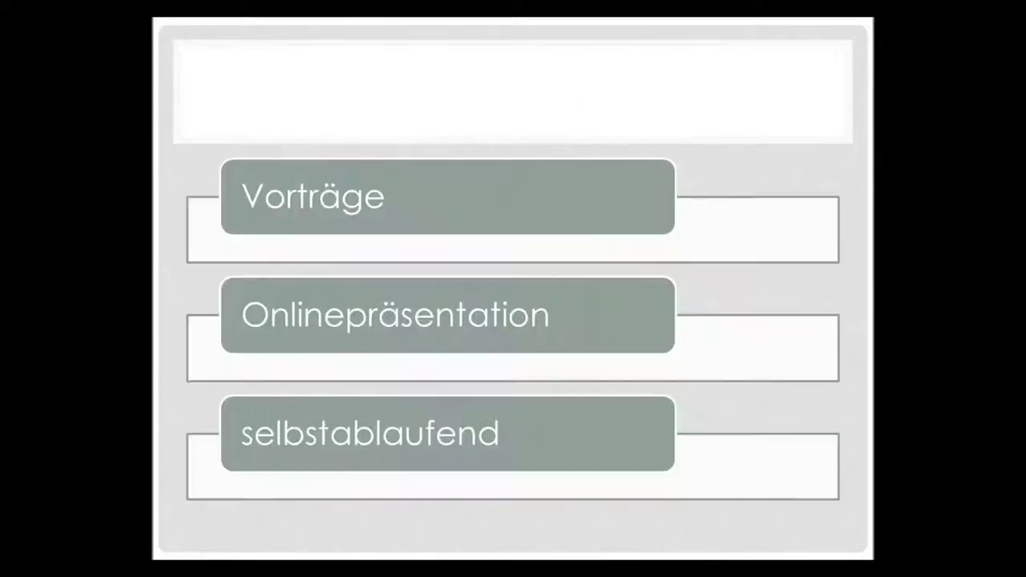
pyautogui.press('Right')
pyautogui.press('Right')
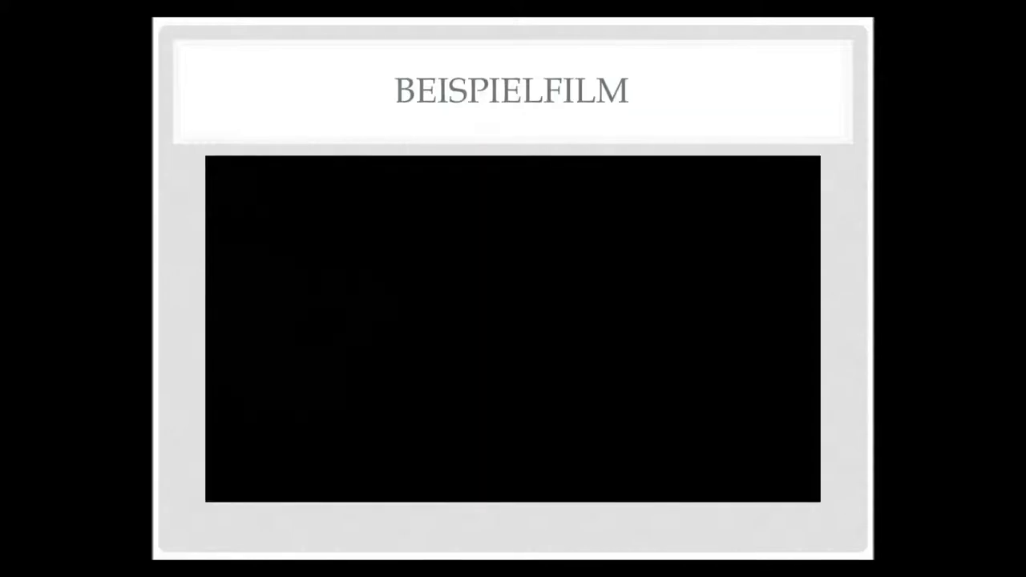
pyautogui.press('Escape')
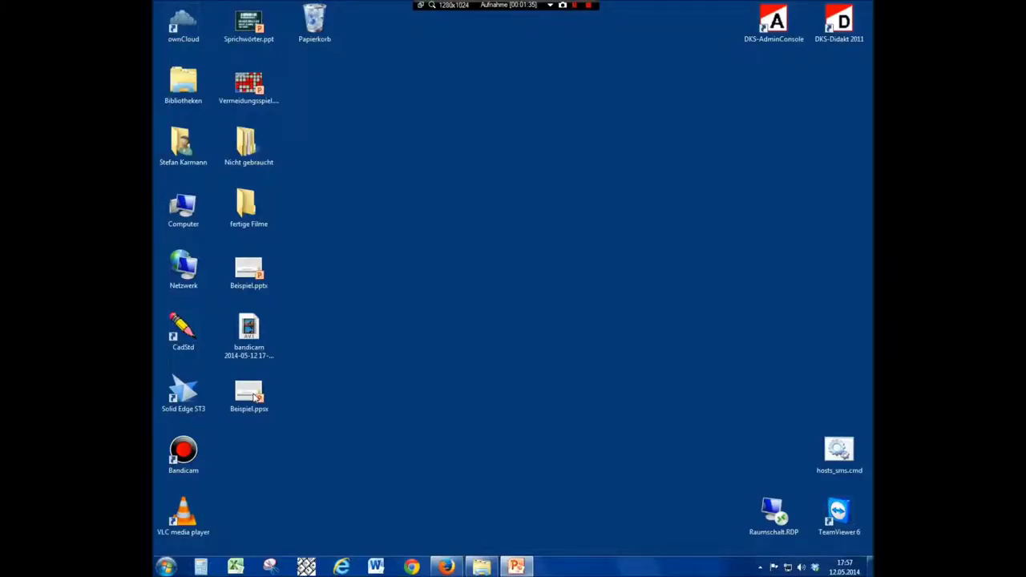
# Reopen Beispiel.pptx from the desktop and show the Speichern und Senden page
pyautogui.doubleClick(254, 286)
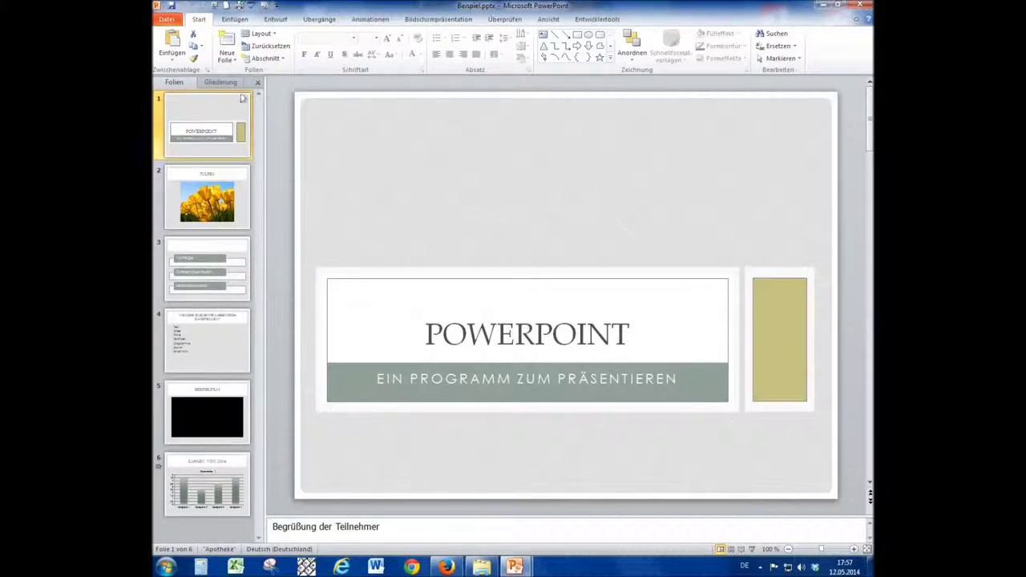
pyautogui.click(170, 20)
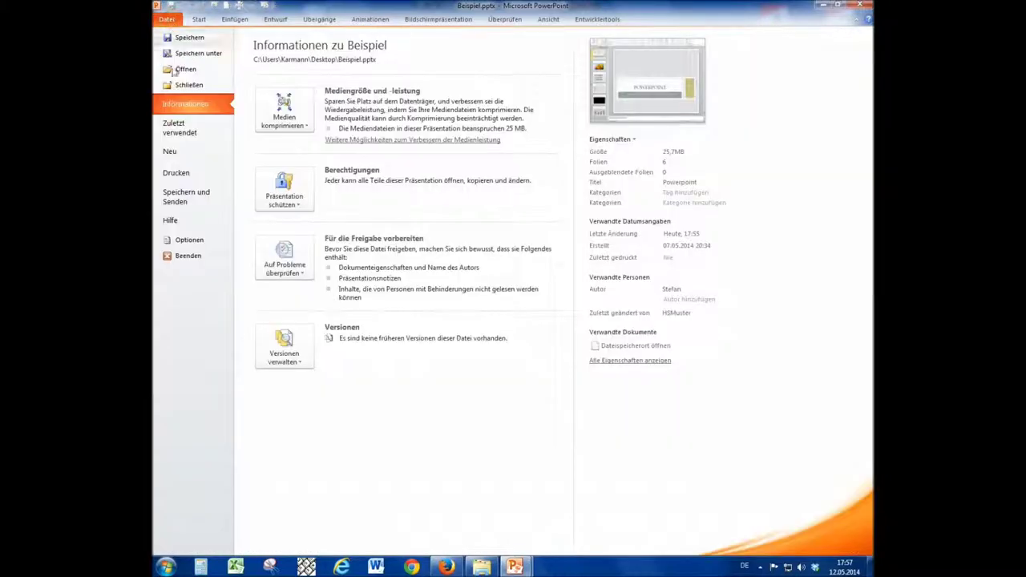
pyautogui.click(181, 197)
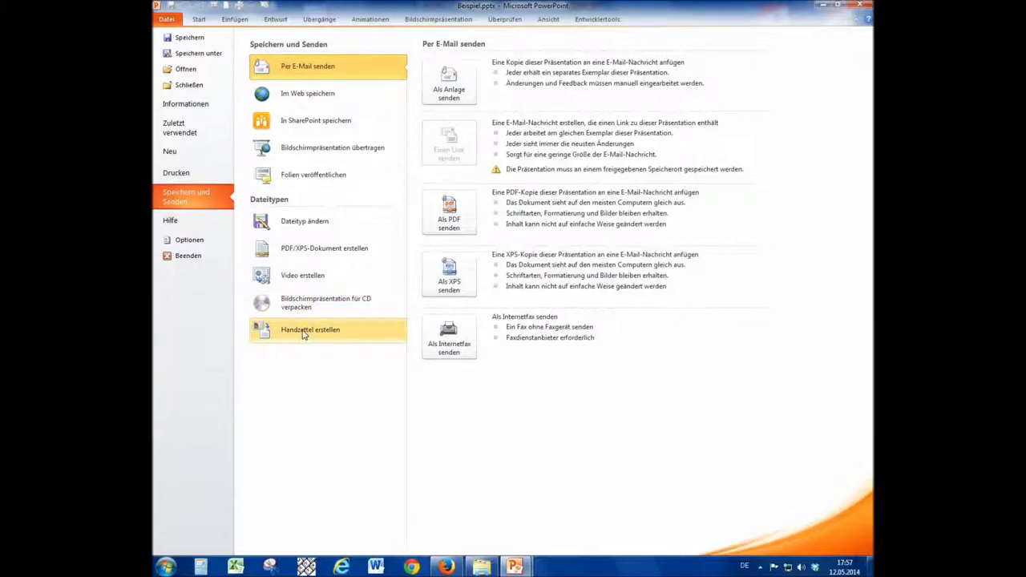
# Create Word handouts with notes beside the slides and bring Word to the front
pyautogui.click(304, 335)
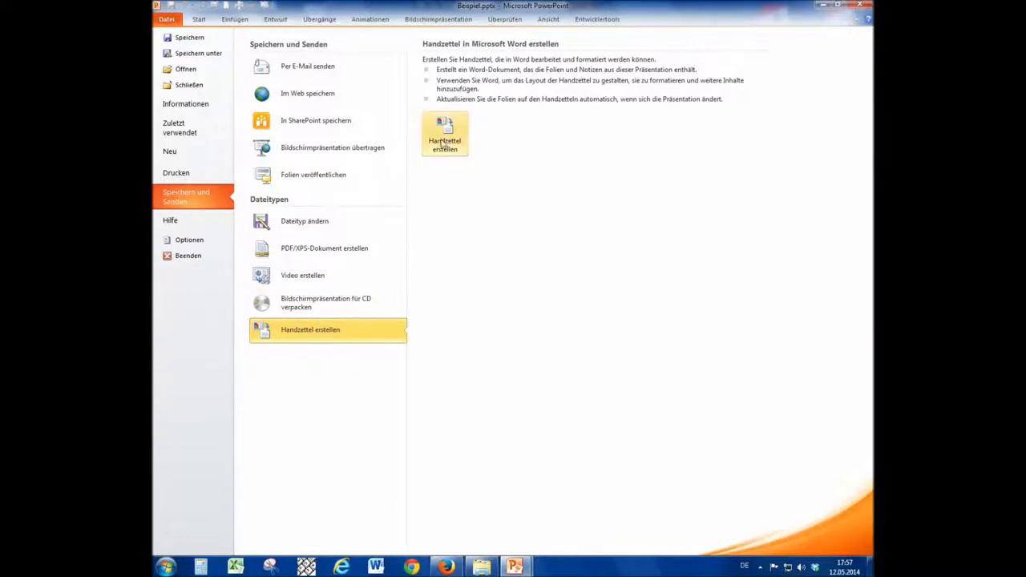
pyautogui.click(444, 143)
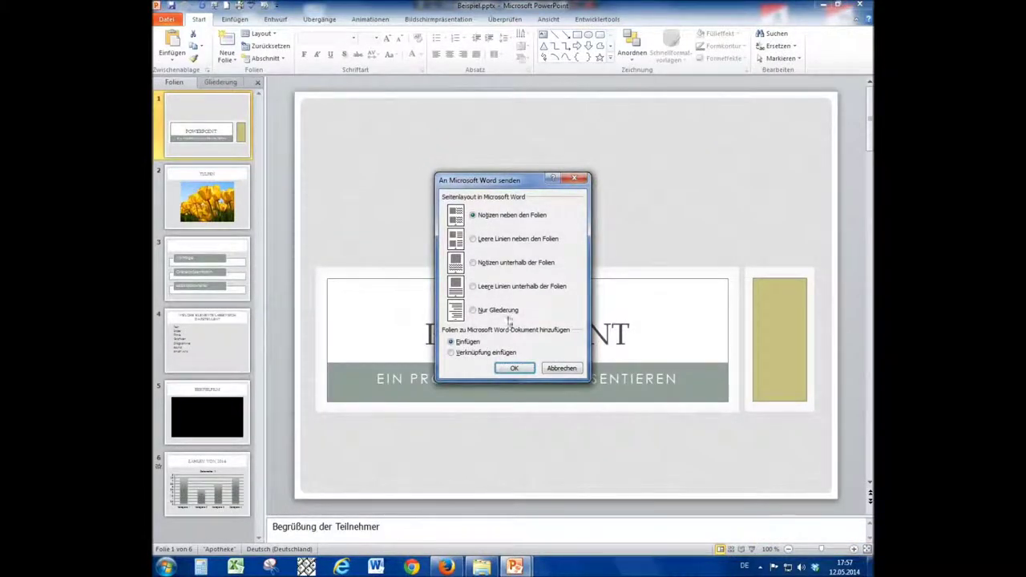
pyautogui.click(514, 368)
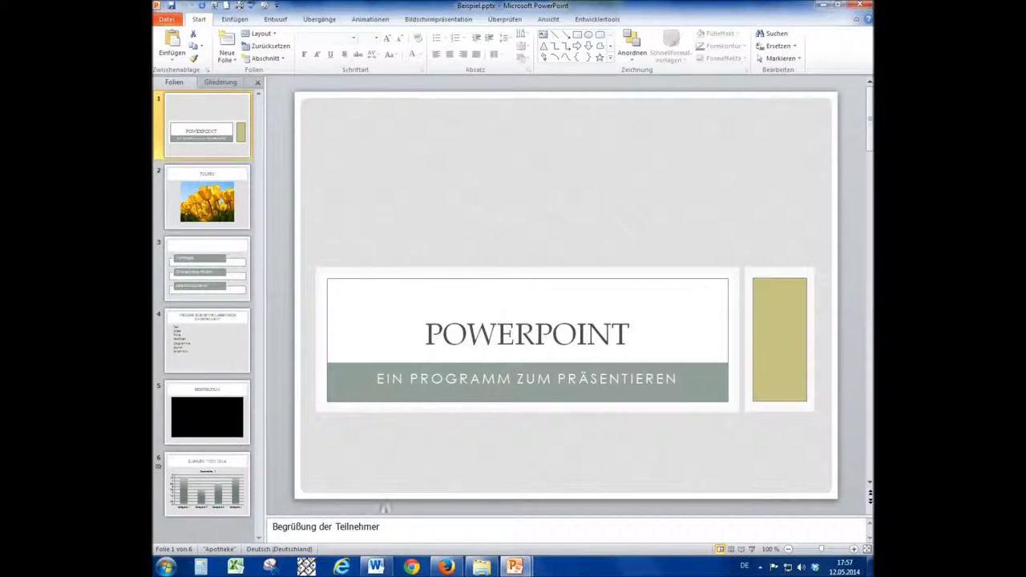
pyautogui.click(383, 569)
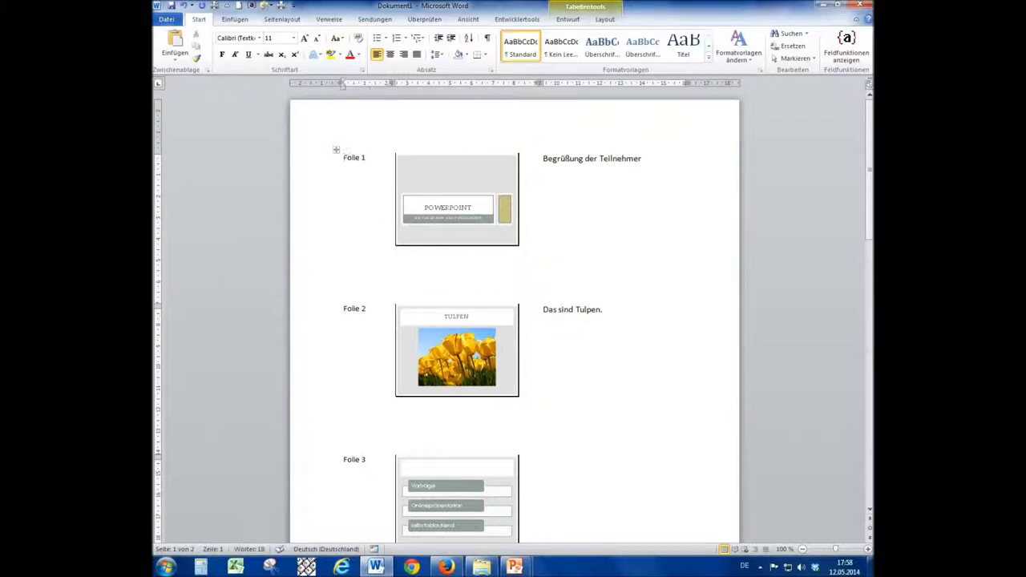
# Apply Alle Rahmenlinien borders to the whole handout table
pyautogui.click(336, 149)
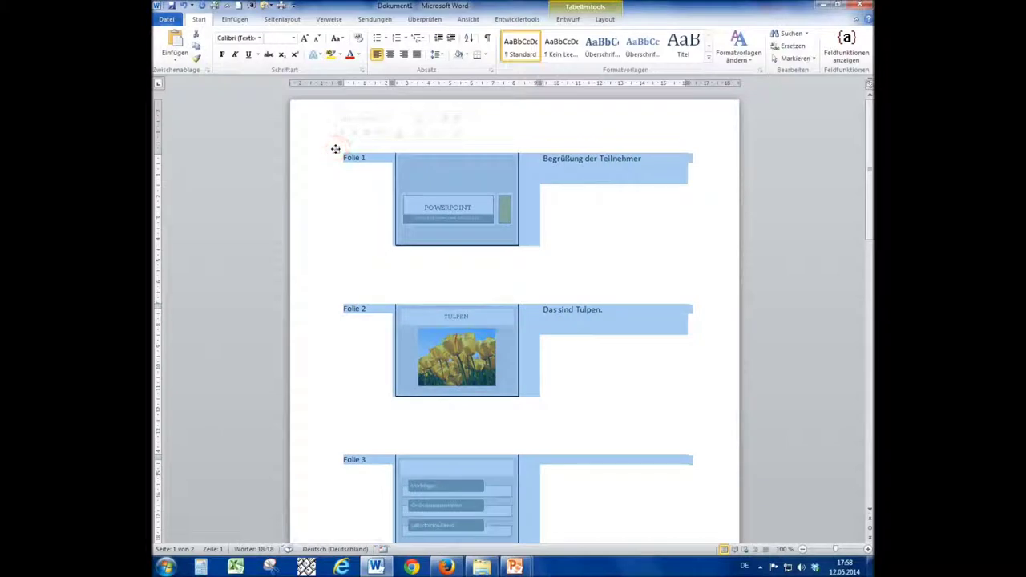
pyautogui.click(484, 56)
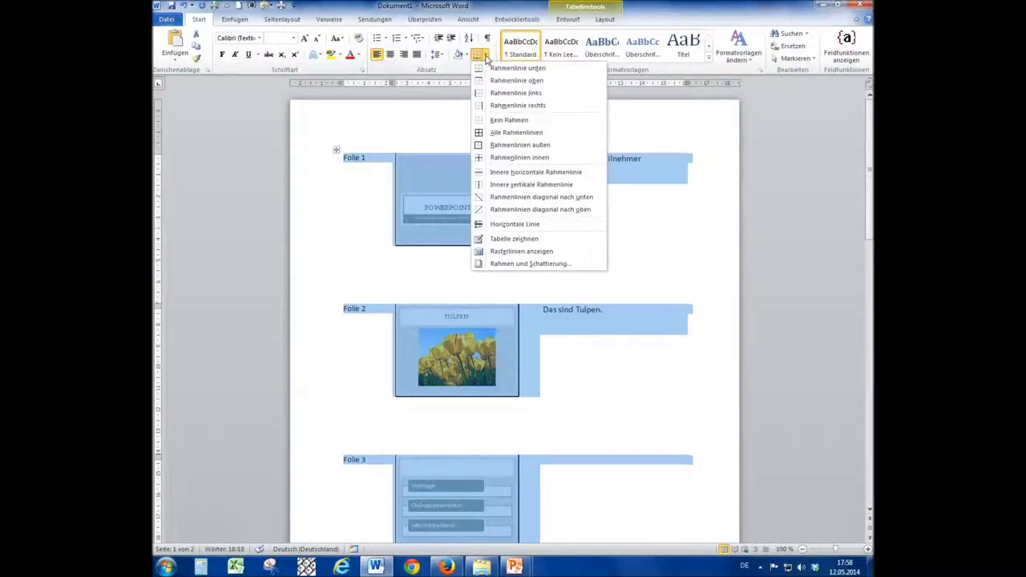
pyautogui.click(500, 133)
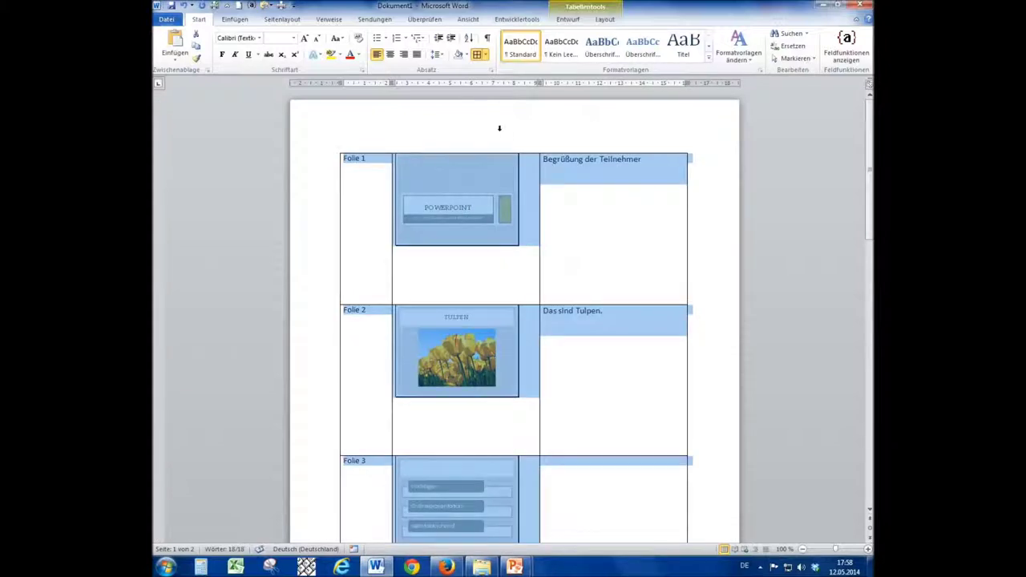
# Select the slide label, image and notes columns in turn, then edit the first notes cell
pyautogui.click(360, 200)
pyautogui.click(366, 146)
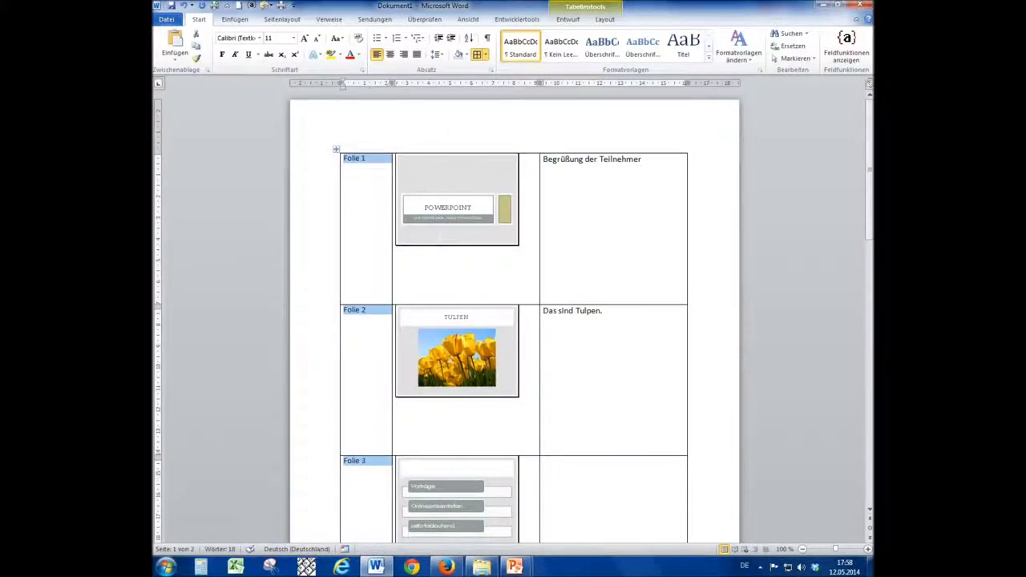
pyautogui.click(458, 147)
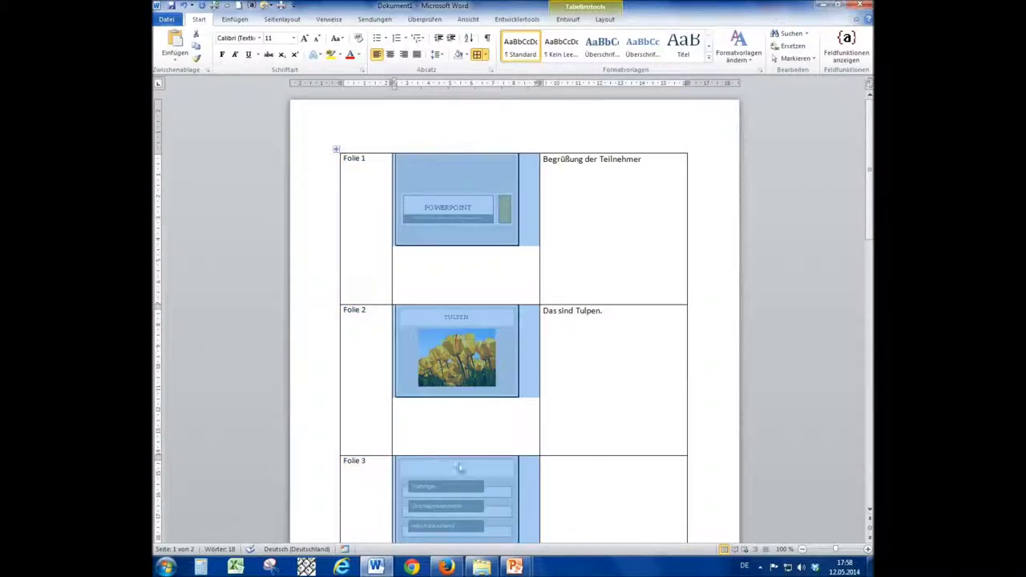
pyautogui.click(596, 139)
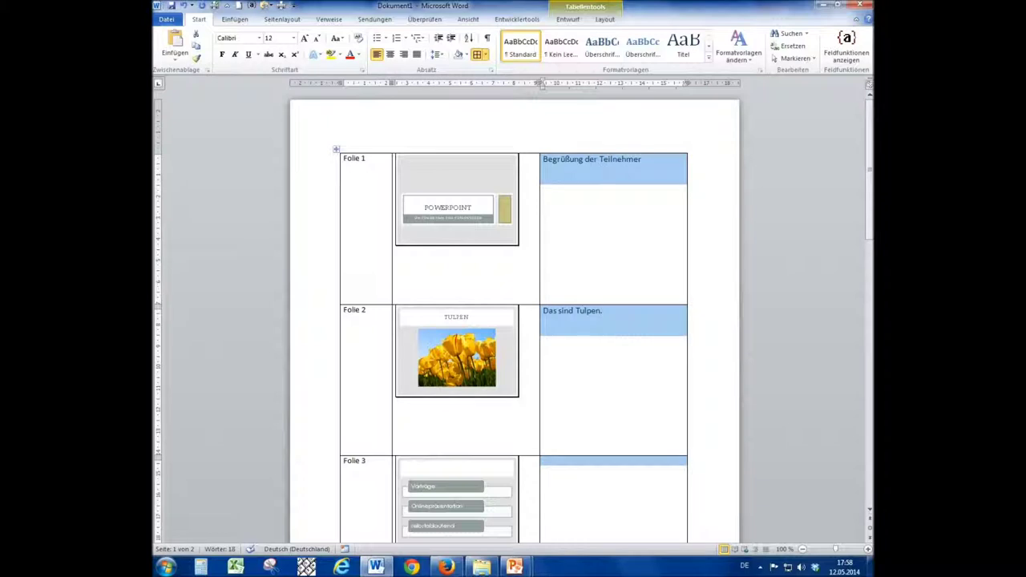
pyautogui.click(601, 181)
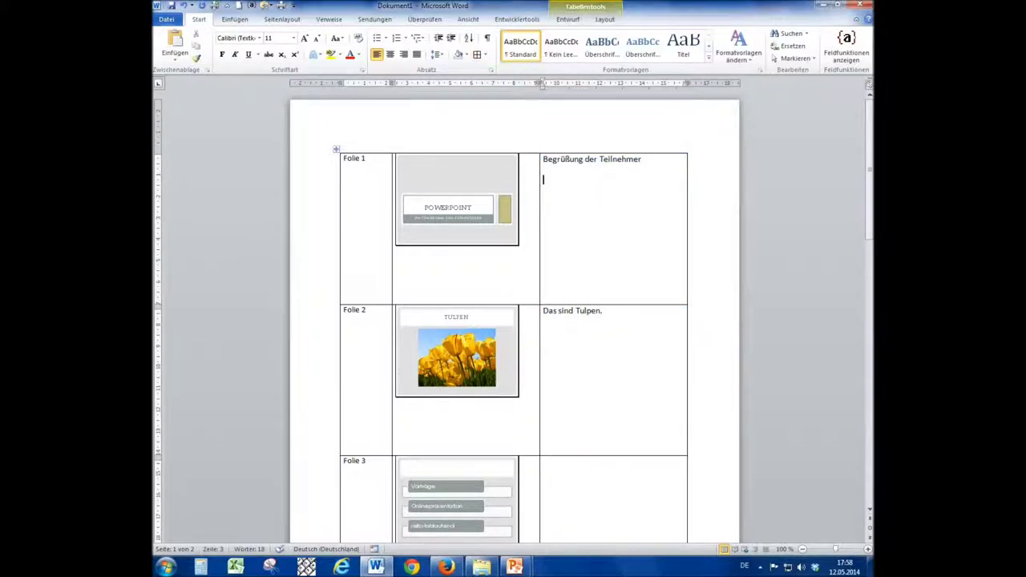